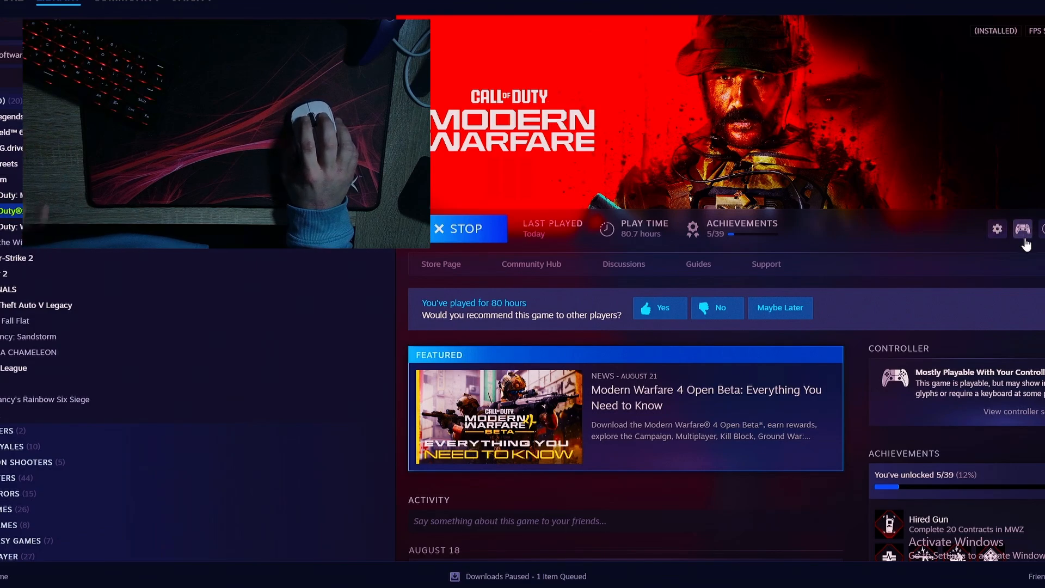
# - Open the controller layout of Call of Duty: Modern Warfare III for editing and review its button bindings
pyautogui.click(1022, 229)
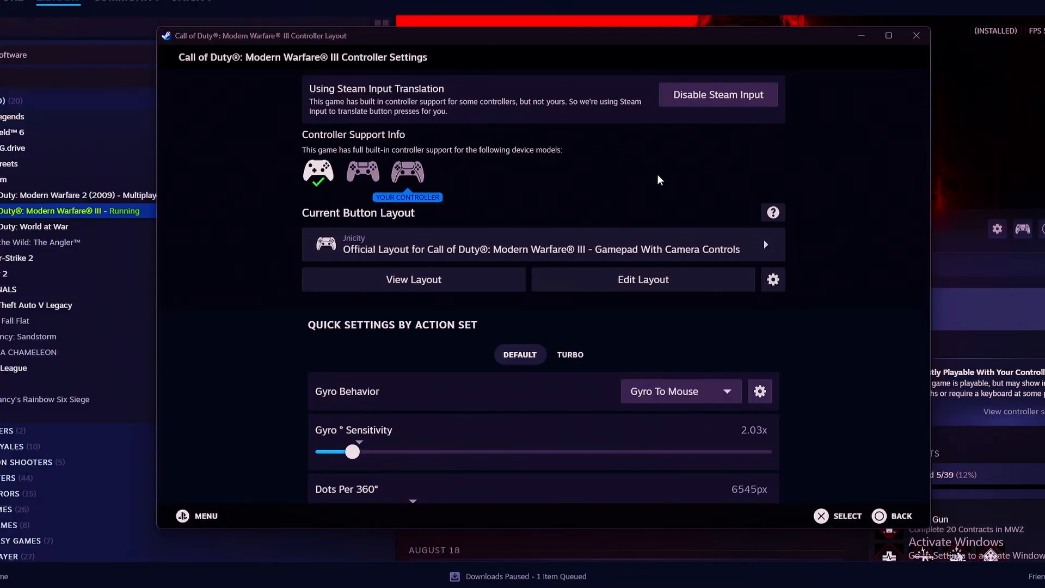
pyautogui.click(670, 281)
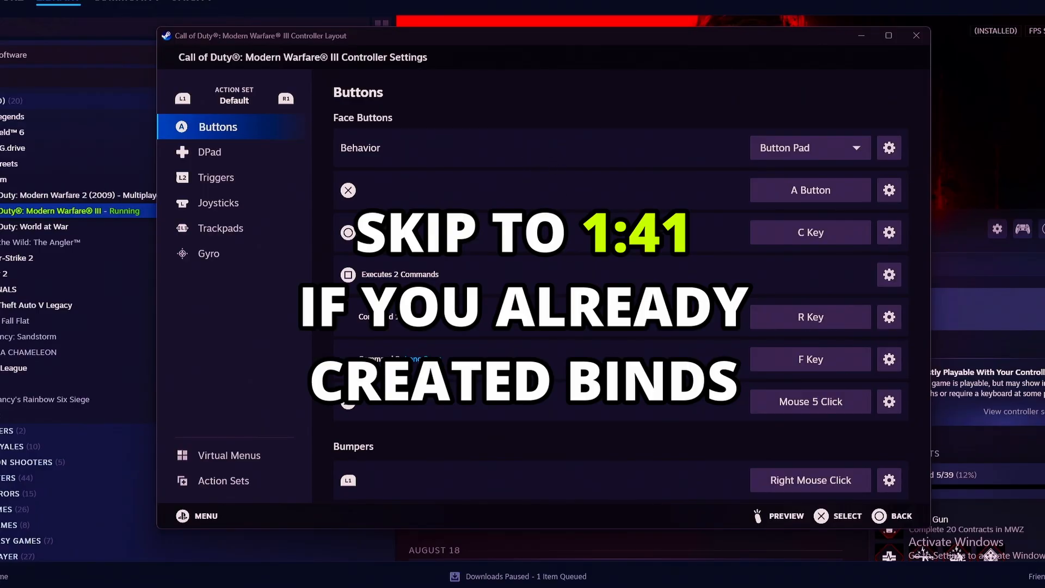
pyautogui.scroll(-4, 635, 338)
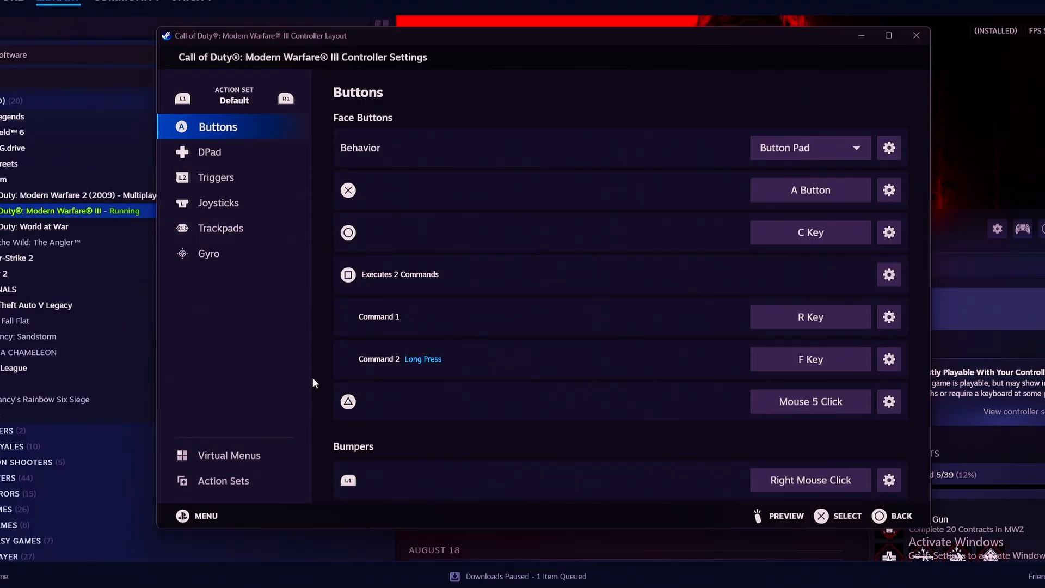
pyautogui.click(256, 482)
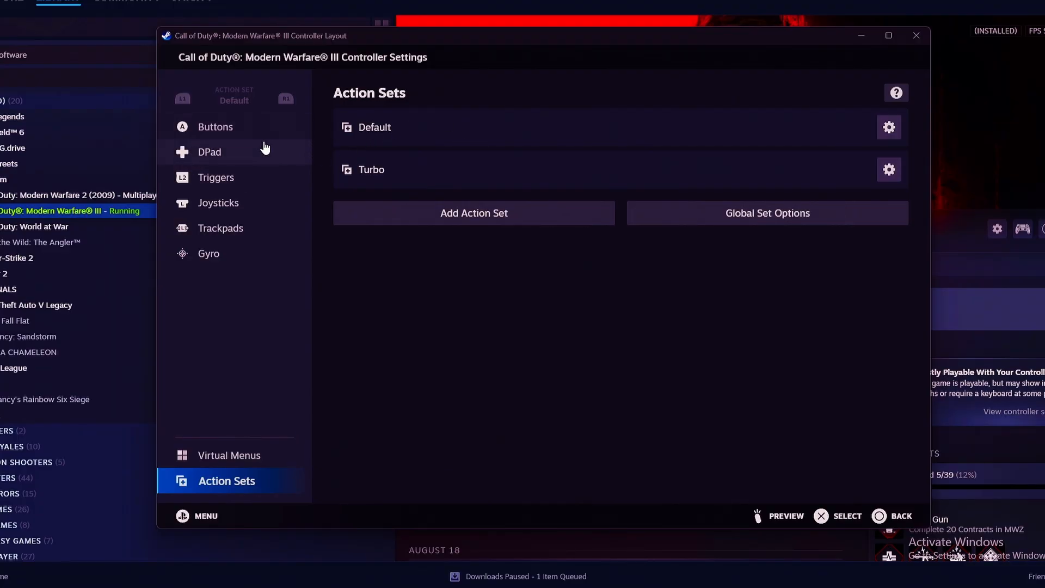
pyautogui.click(527, 217)
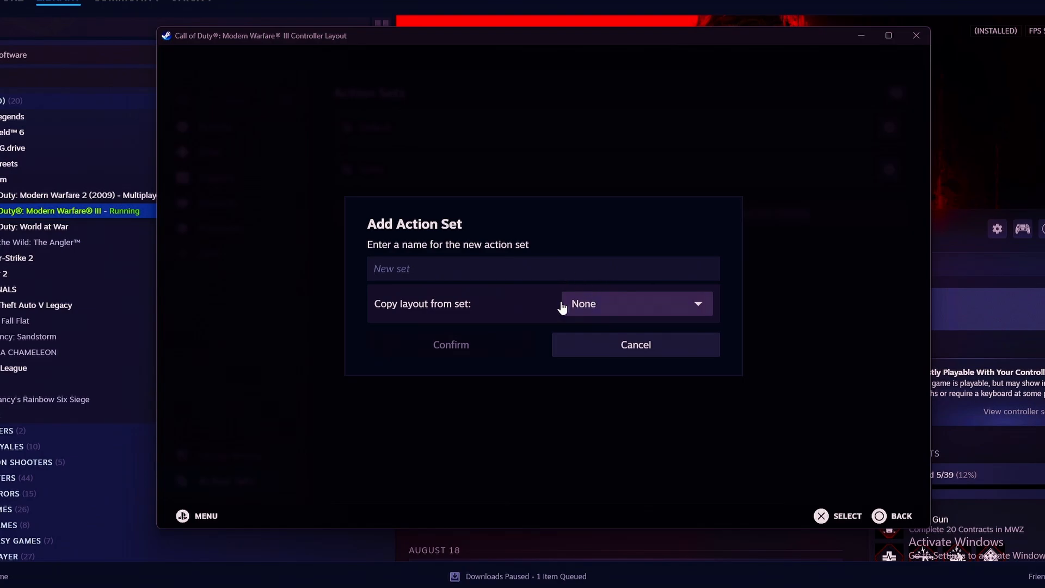
pyautogui.click(376, 263)
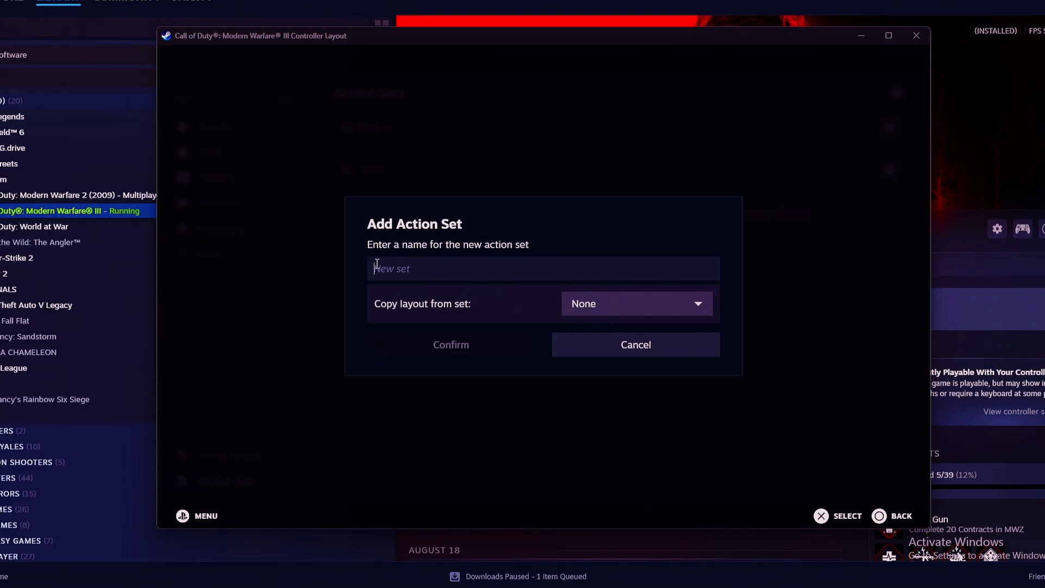
pyautogui.click(649, 311)
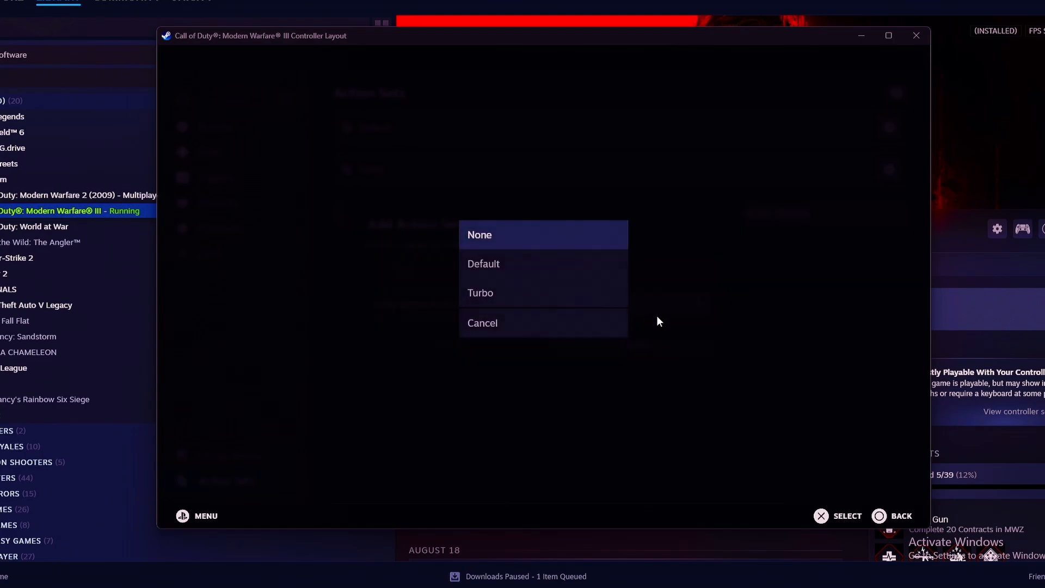
pyautogui.click(521, 322)
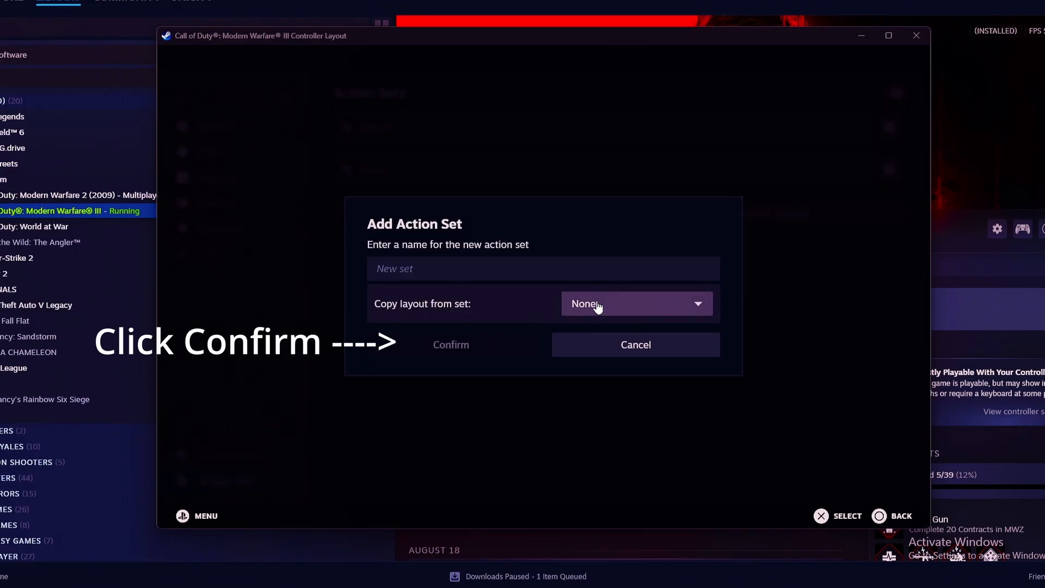
pyautogui.click(628, 344)
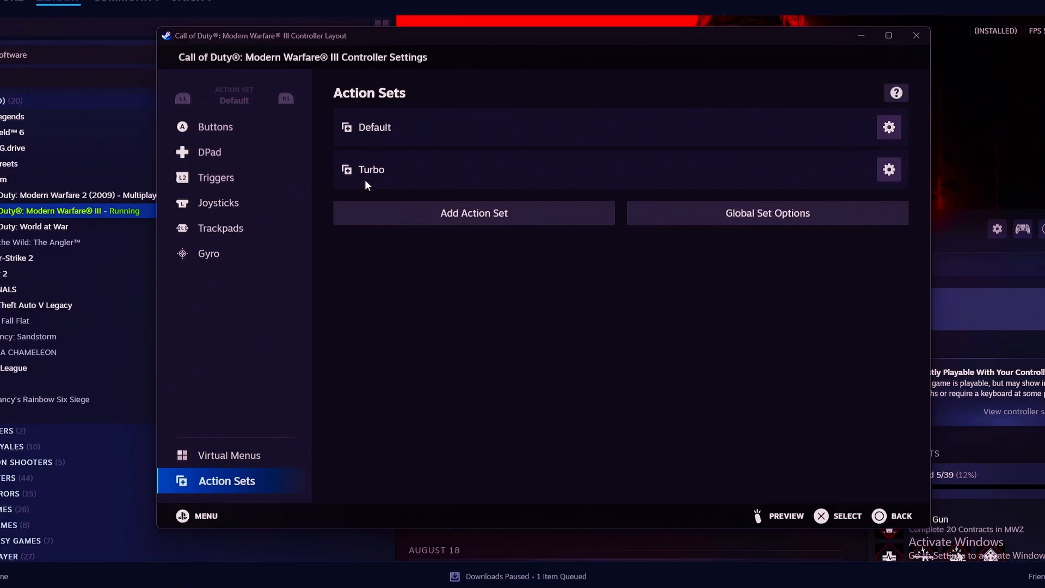
# - Compare the button bindings of the Default and Turbo action sets, including the Default set's bumpers
pyautogui.click(252, 127)
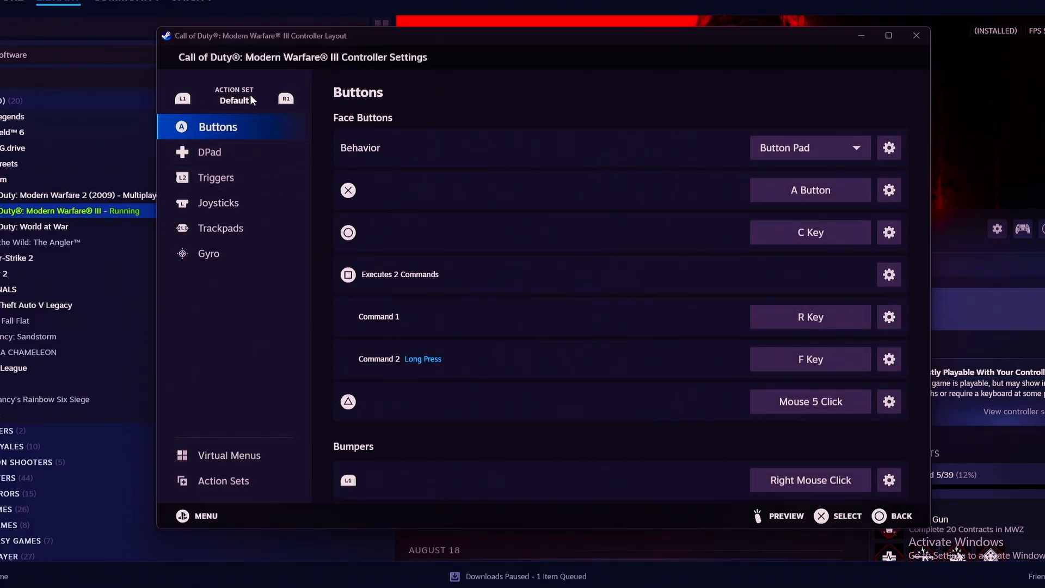
pyautogui.click(286, 99)
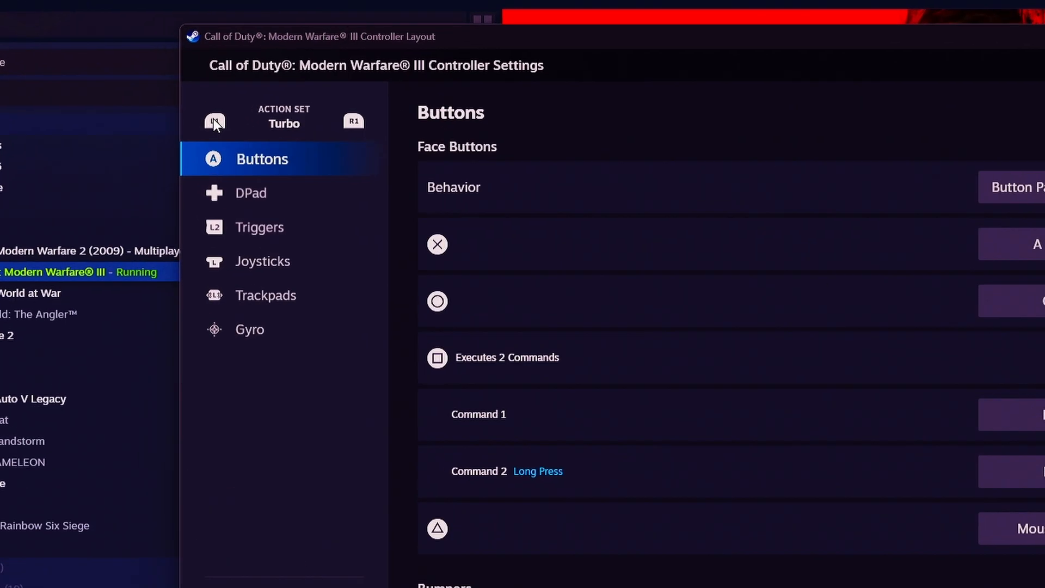
pyautogui.click(286, 99)
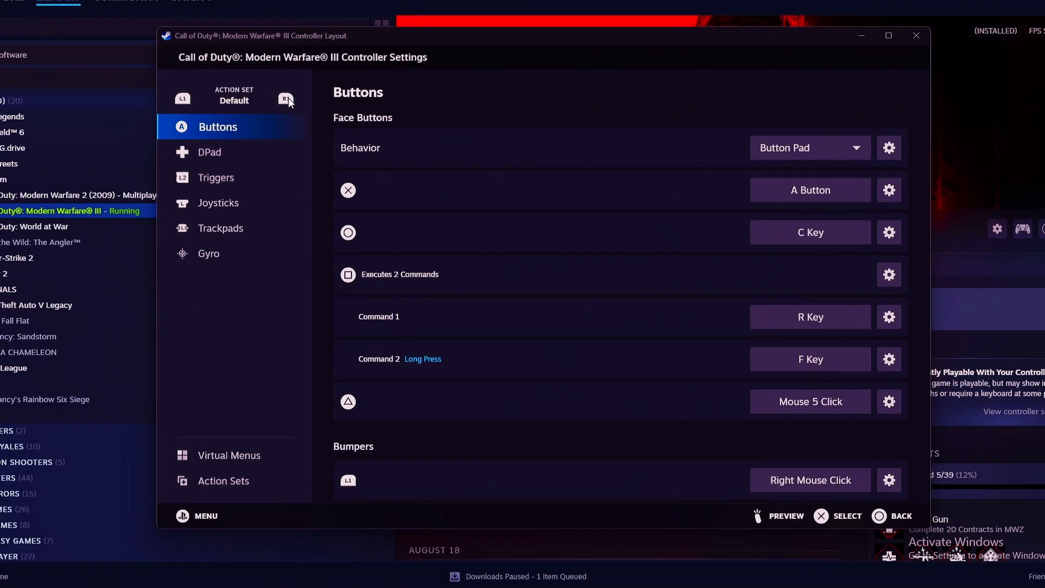
pyautogui.scroll(-3, 721, 377)
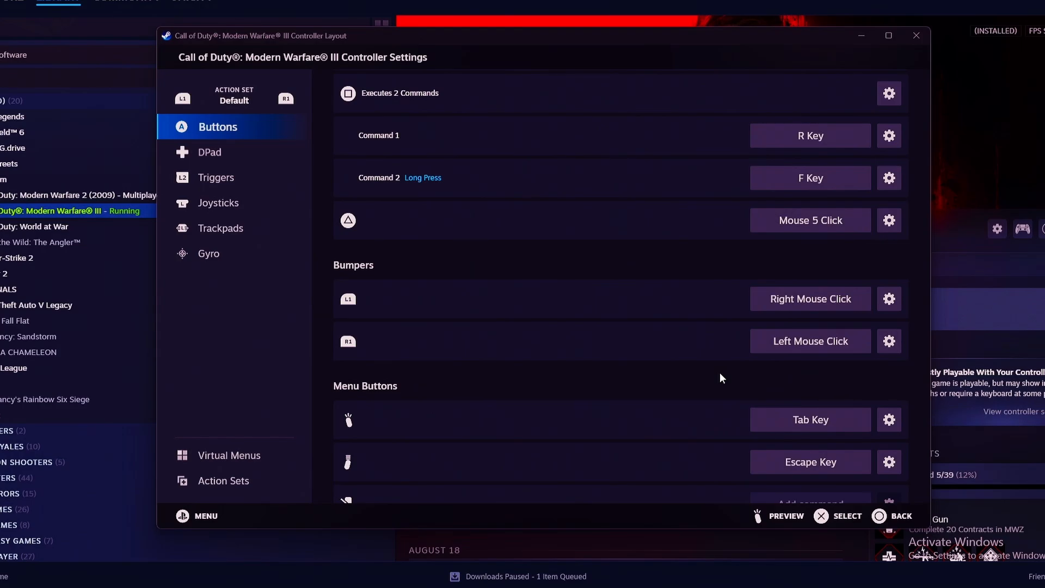
# - In the Default action set, bind D-pad up to Change Action Set with Turbo as the target set
pyautogui.click(256, 158)
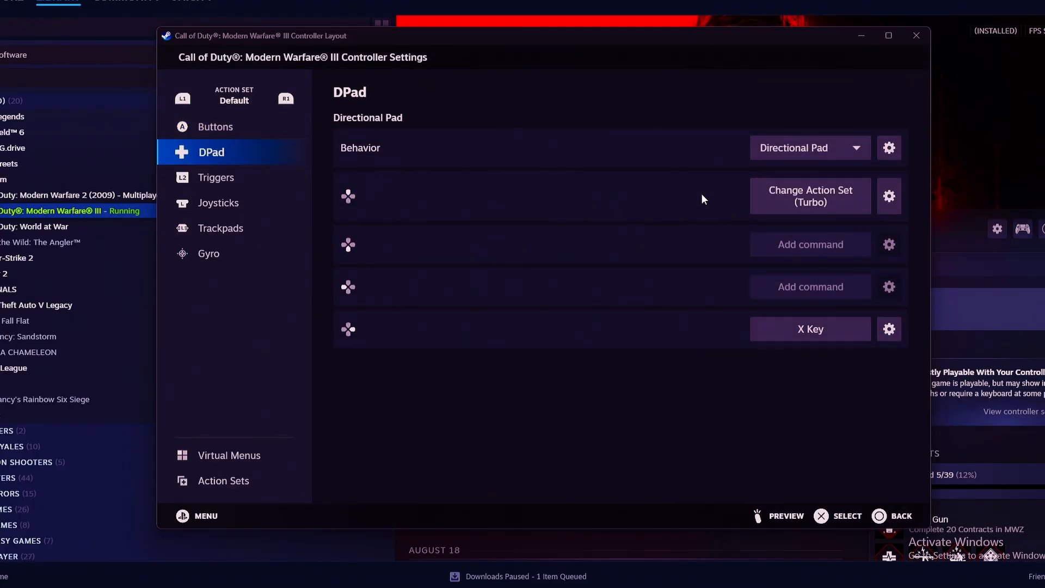
pyautogui.click(797, 201)
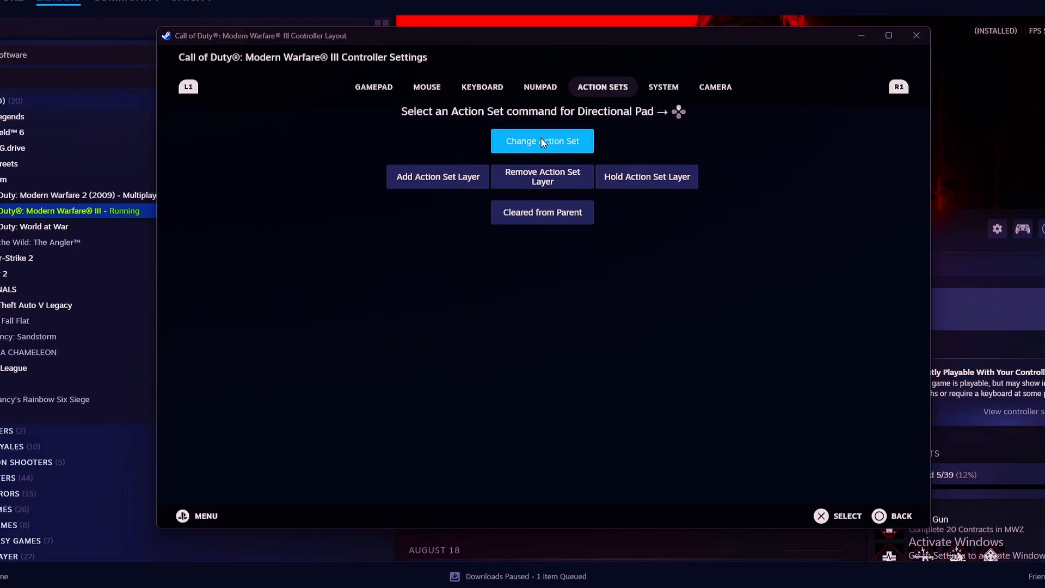
pyautogui.click(564, 144)
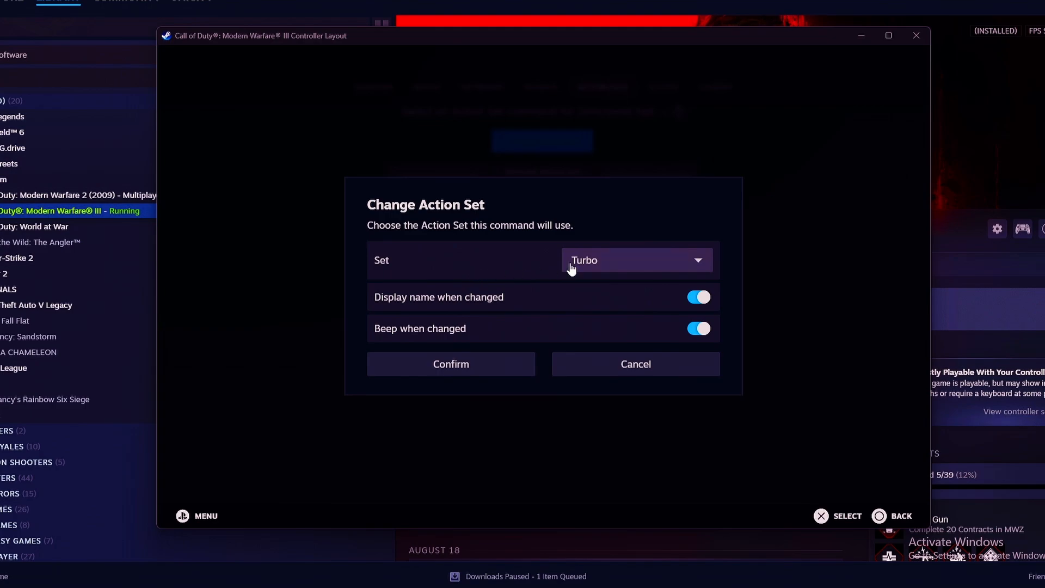
pyautogui.click(630, 265)
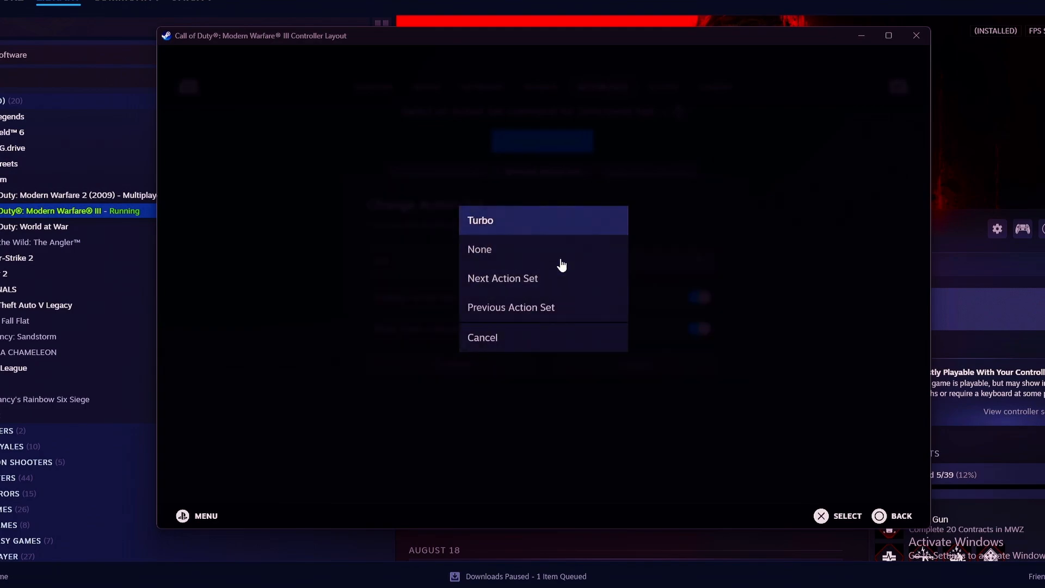
pyautogui.click(582, 220)
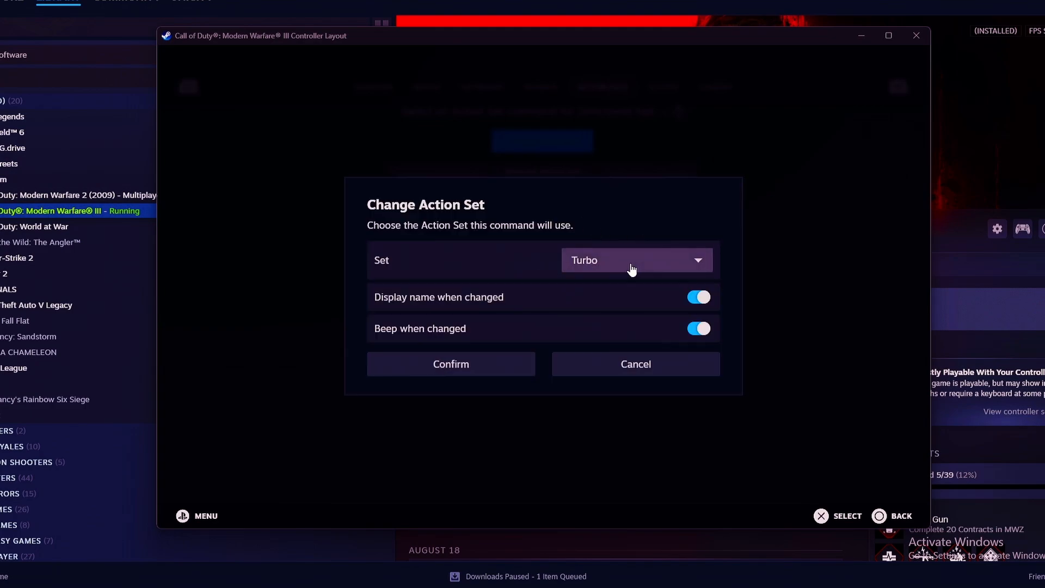
pyautogui.click(503, 372)
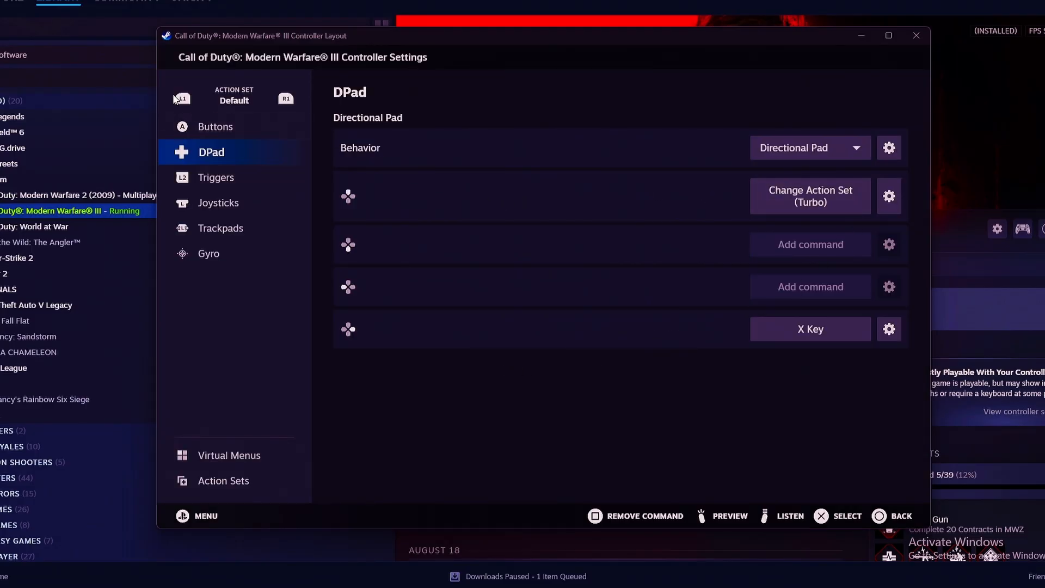
# - In the Turbo action set, bind D-pad up to Change Action Set with Default as the target set
pyautogui.click(286, 99)
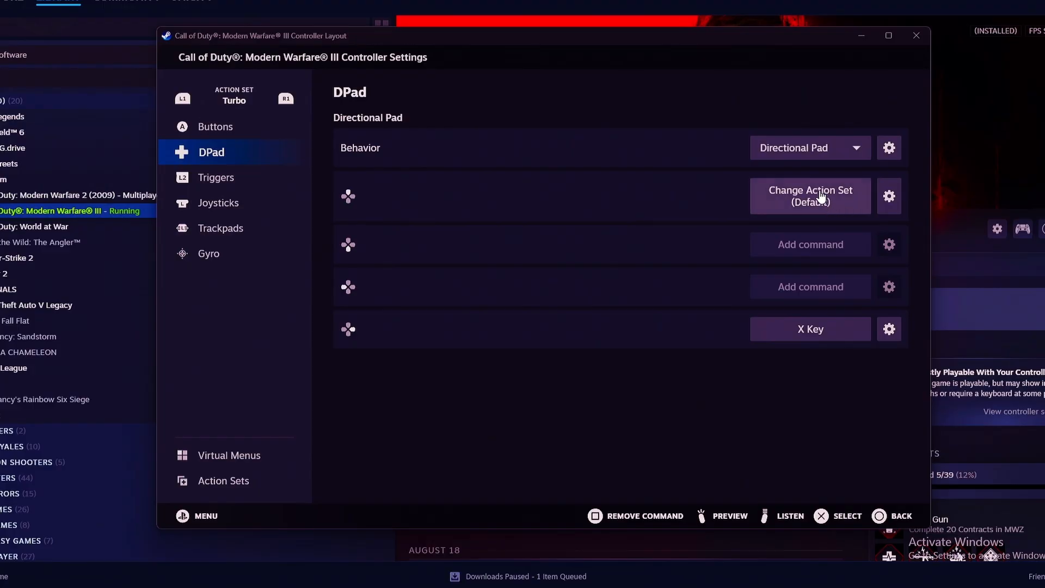
pyautogui.click(801, 209)
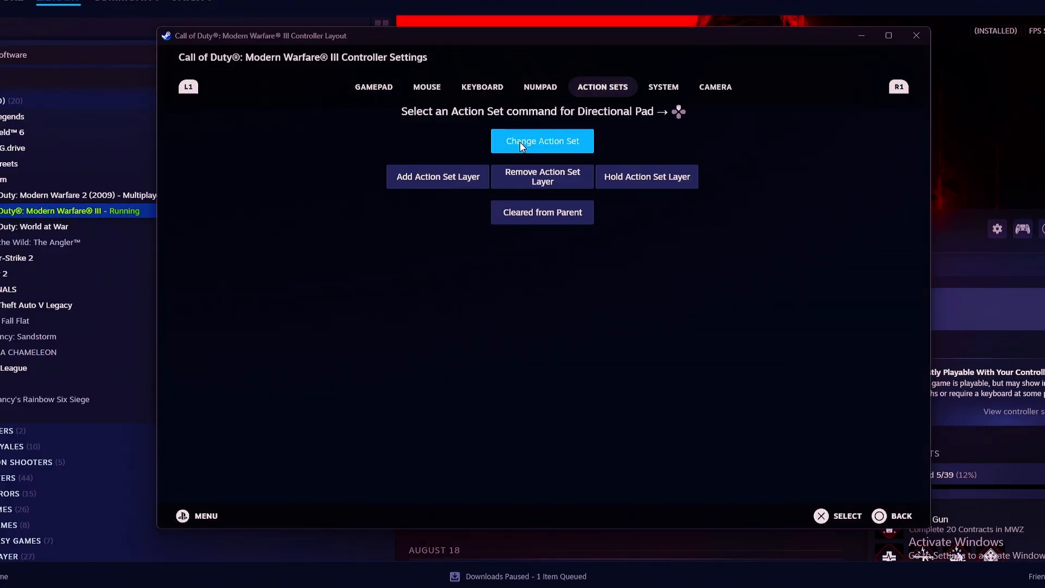
pyautogui.click(550, 143)
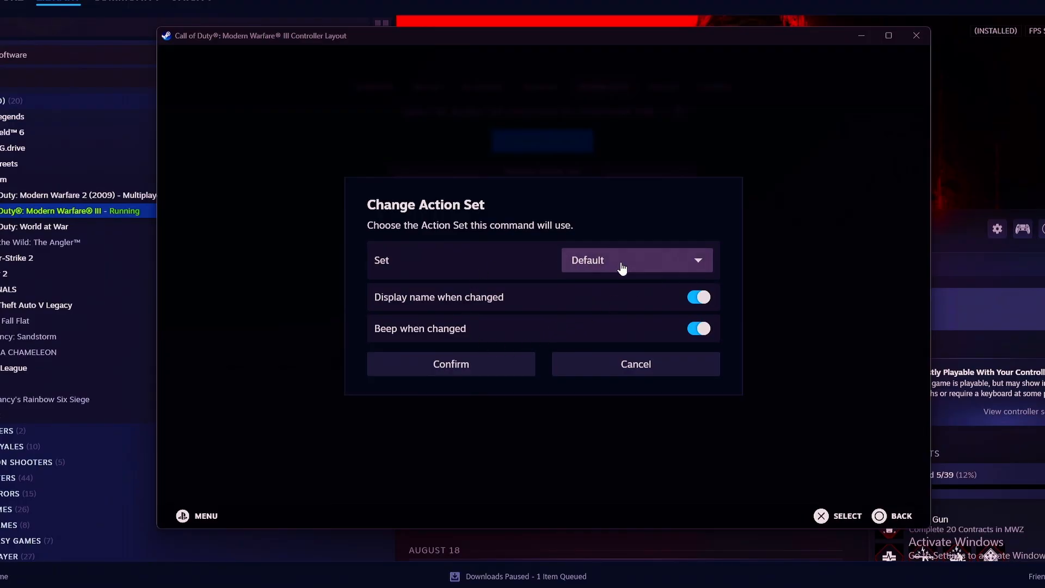
pyautogui.click(488, 371)
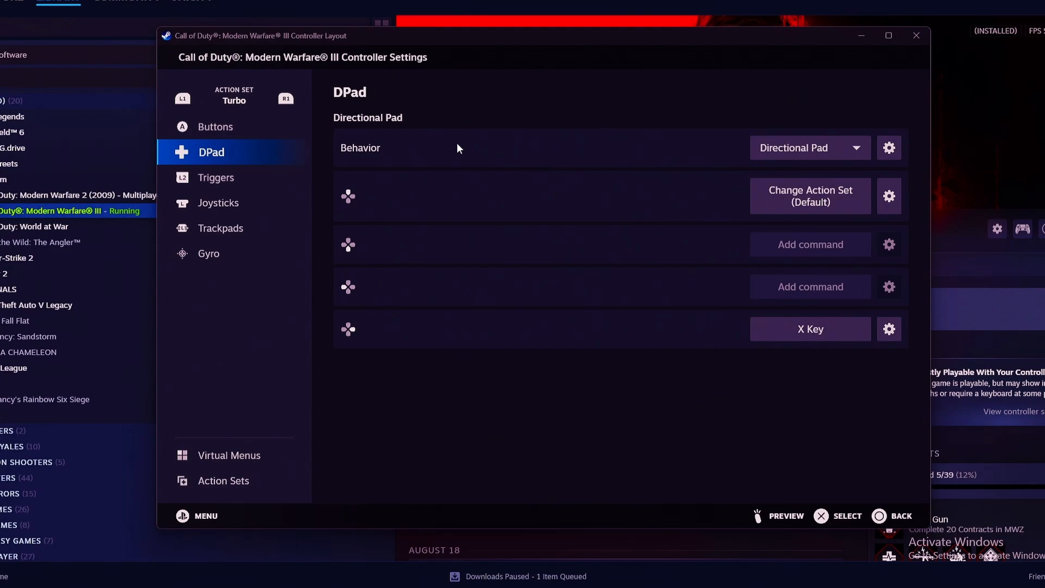
# - Check the regular press settings of the R1 left mouse click command in the Turbo action set
pyautogui.click(282, 132)
pyautogui.scroll(-3, 555, 305)
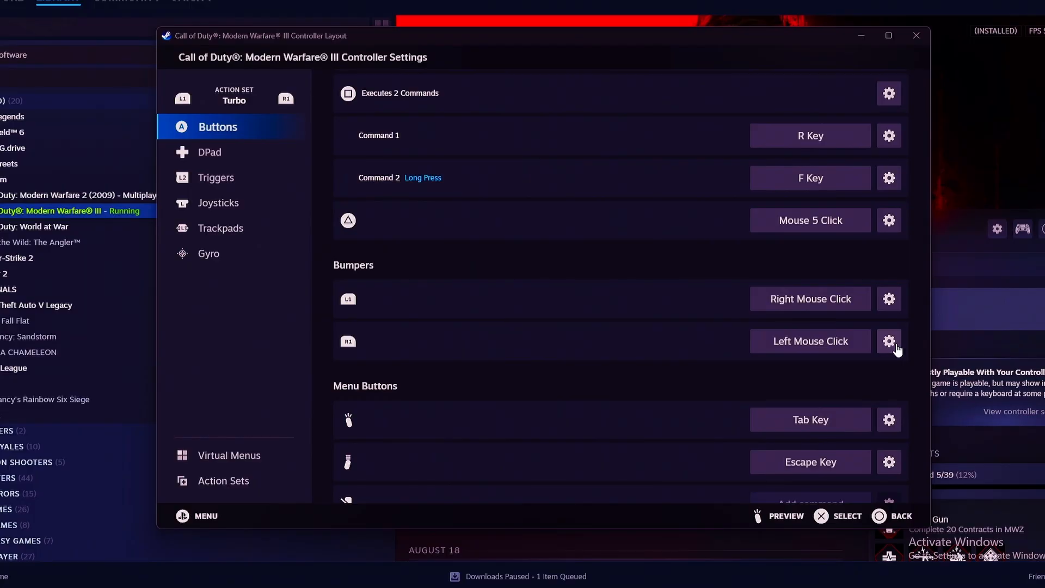
pyautogui.click(892, 343)
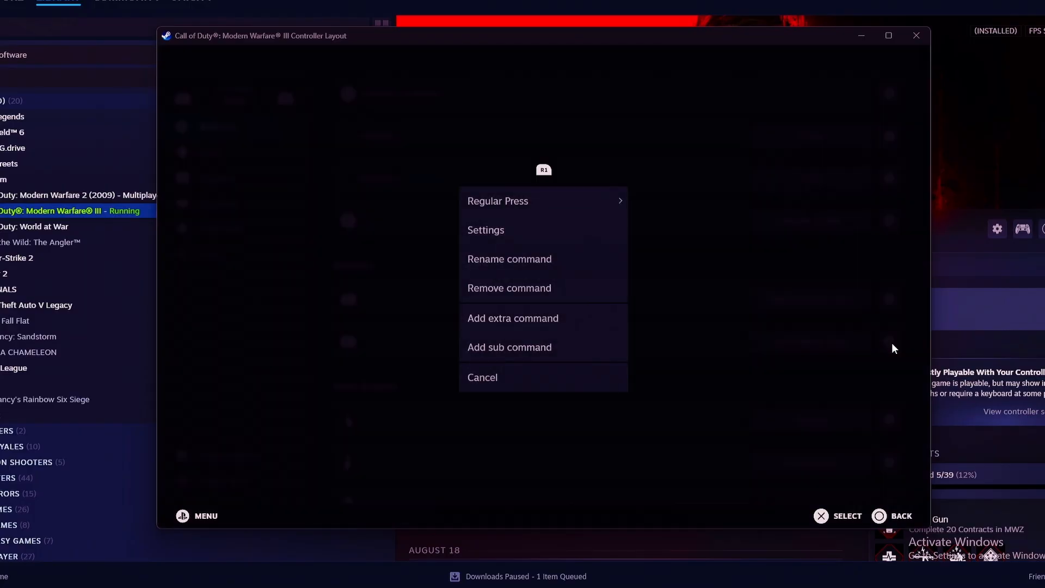
pyautogui.click(512, 230)
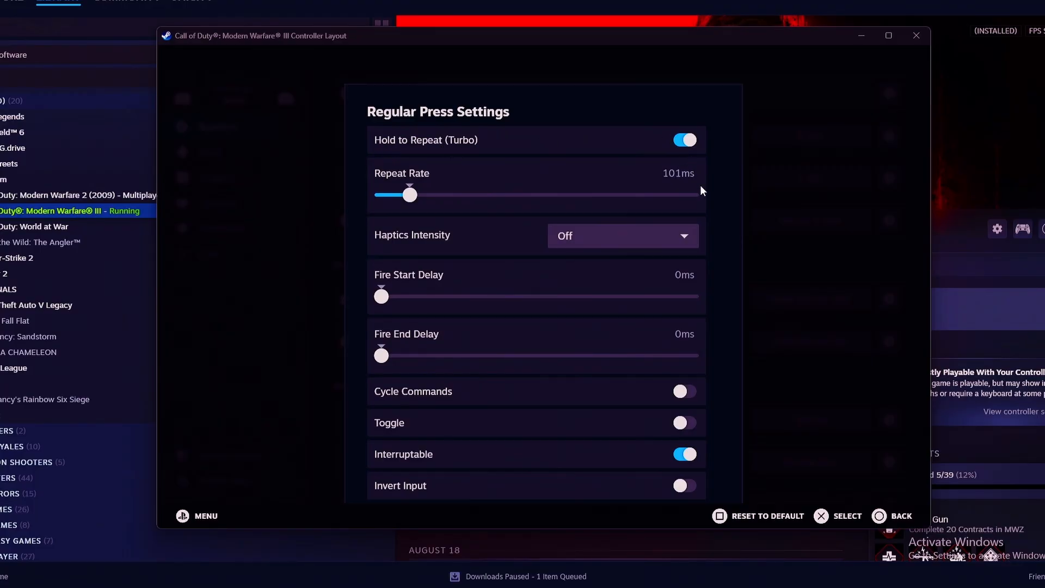
pyautogui.click(777, 142)
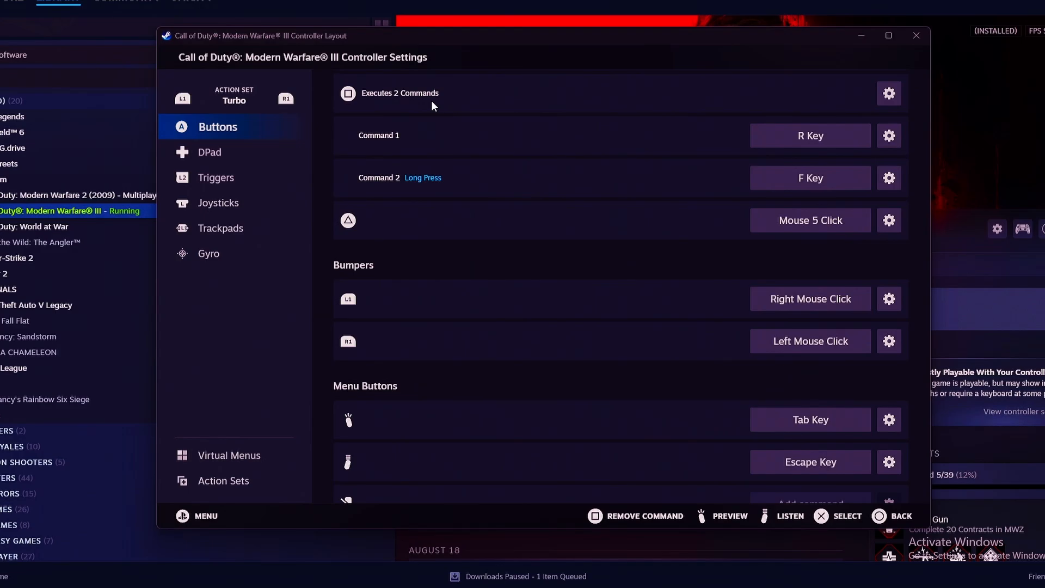
# - Check the R1 command's regular press settings in the Default action set, and switch to the running Call of Duty game
pyautogui.click(188, 100)
pyautogui.click(891, 345)
pyautogui.click(563, 238)
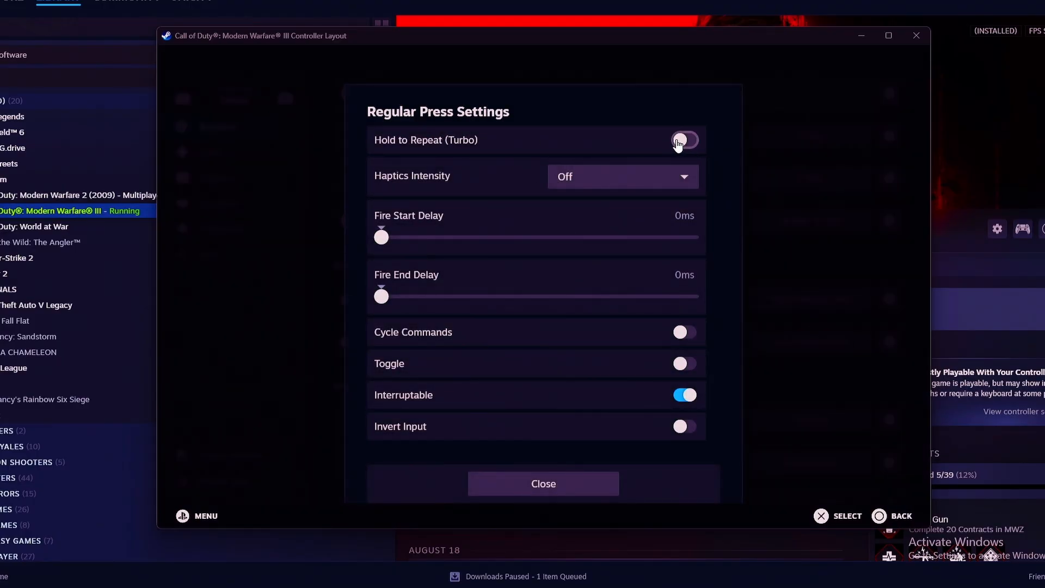
pyautogui.click(772, 177)
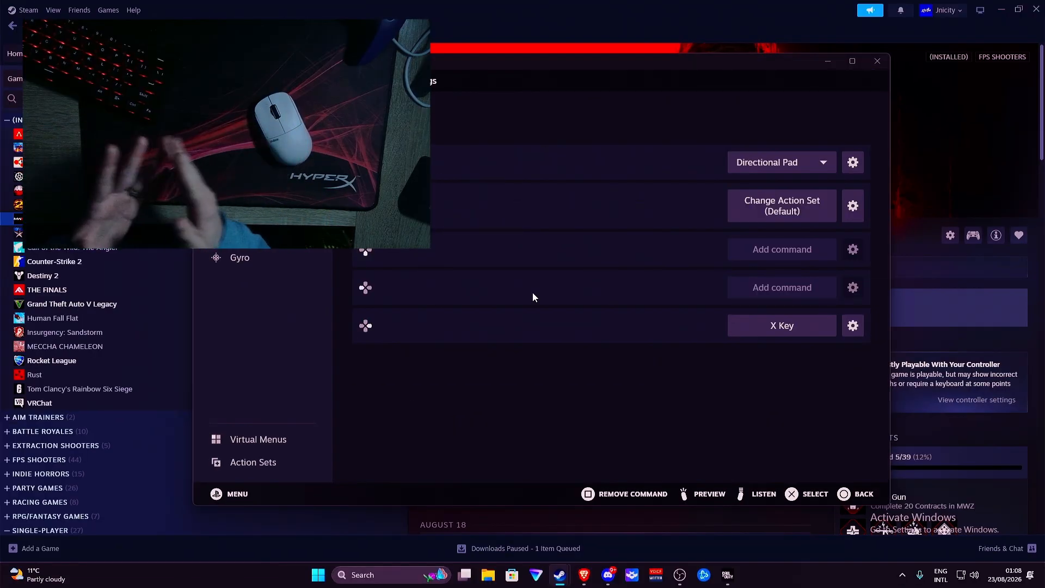
pyautogui.click(728, 575)
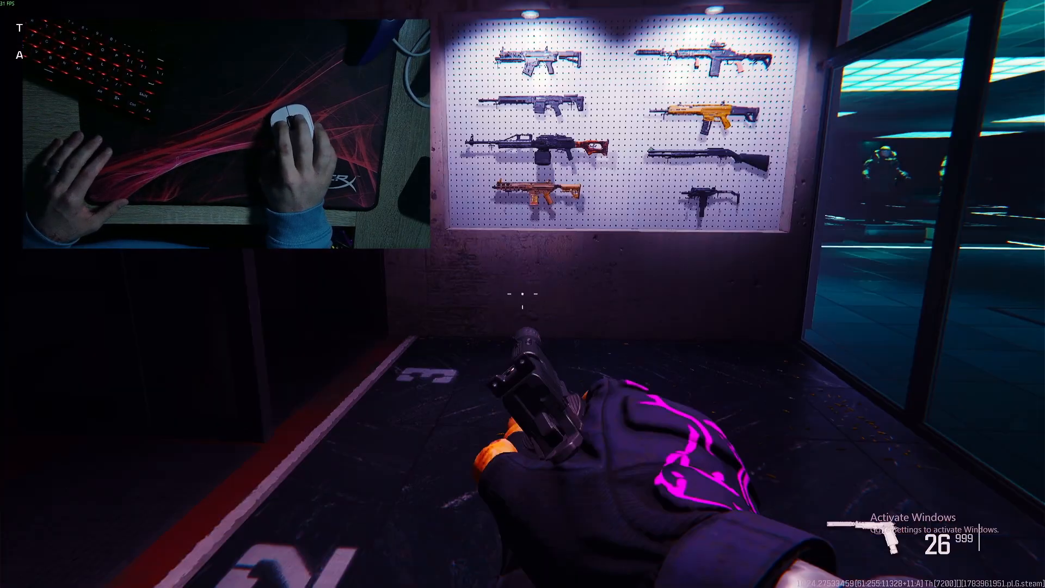